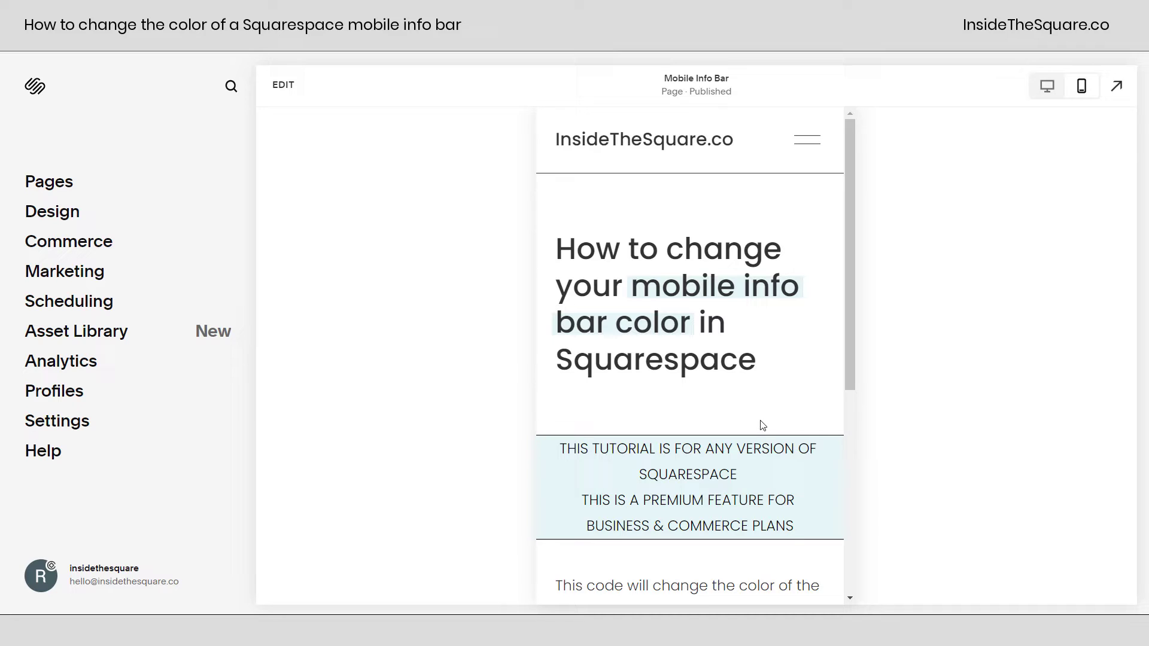
Scroll to the CSS snippets and highlight the .sqs-mobile-info-bar red background and trigger-label yellow rules.
{"action": "scroll", "coordinate": [762, 425], "scroll_direction": "down", "scroll_amount": 6}
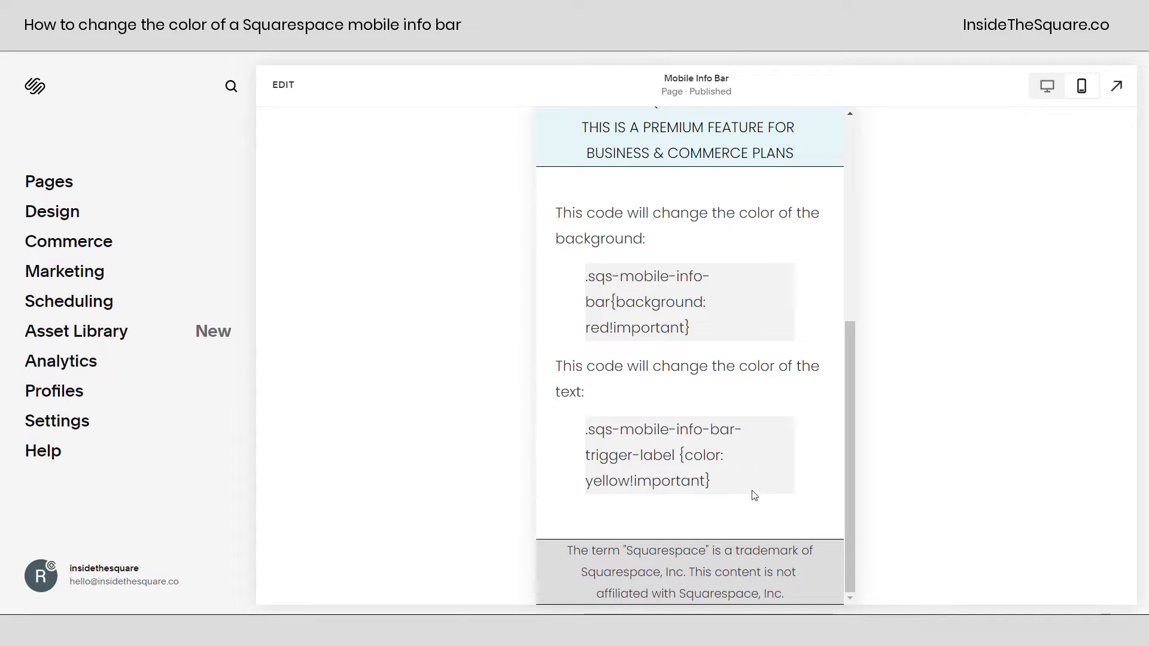
{"action": "left_click_drag", "start_coordinate": [719, 339], "coordinate": [583, 287]}
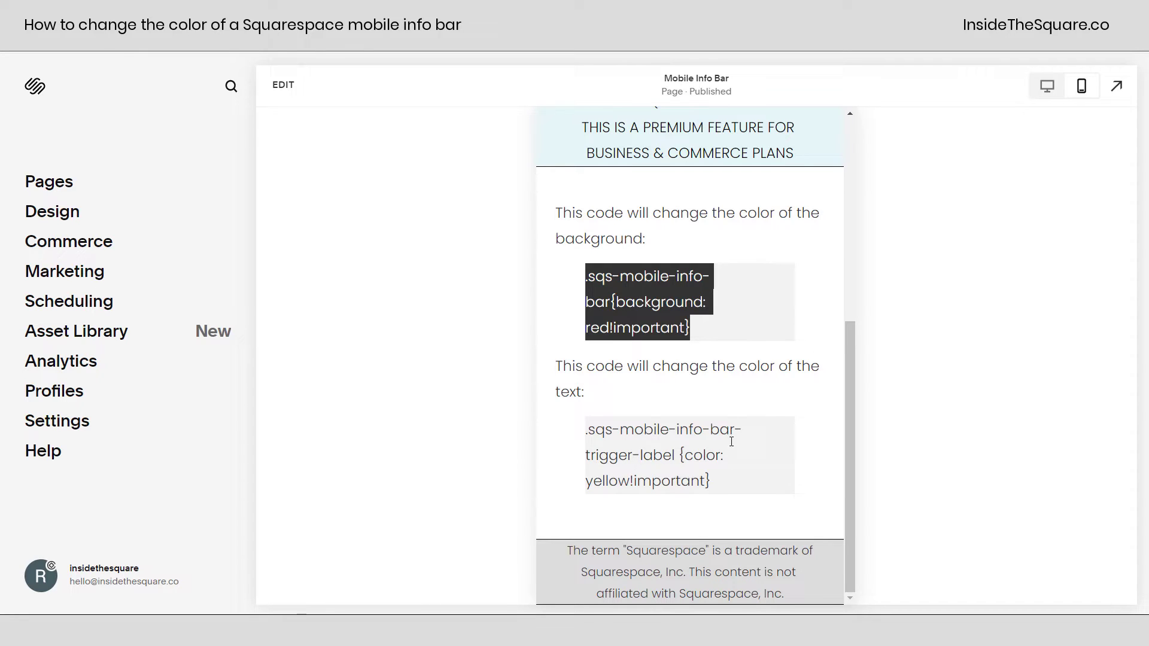
{"action": "left_click_drag", "start_coordinate": [726, 486], "coordinate": [585, 430]}
{"action": "key", "text": "ctrl+c"}
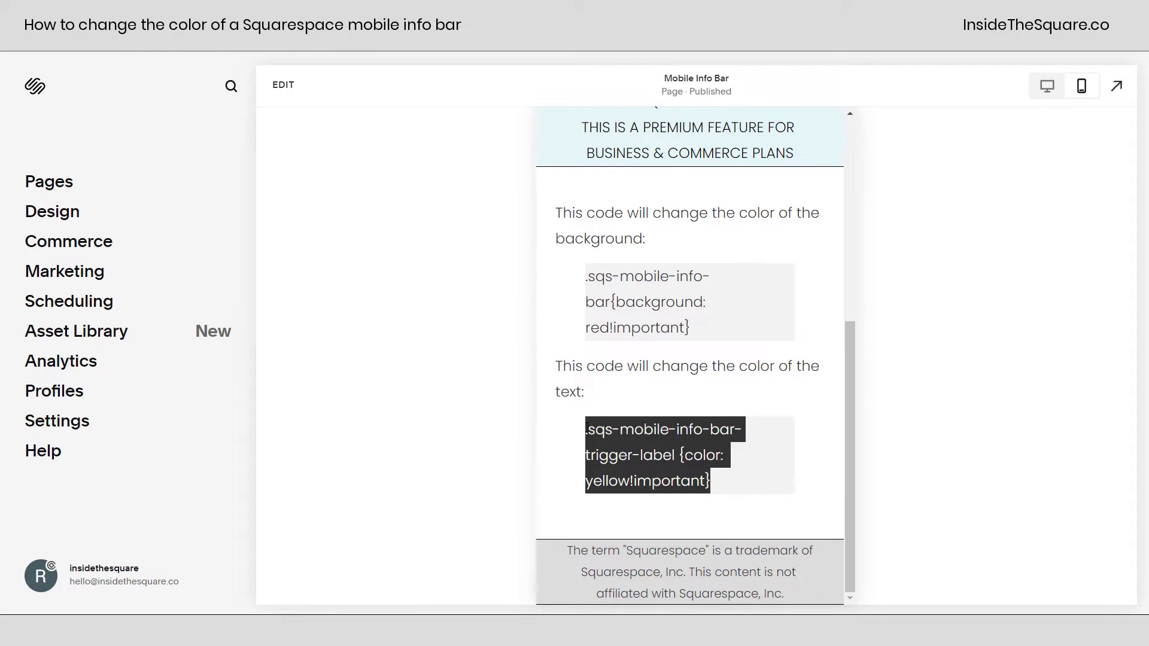
{"action": "left_click", "coordinate": [675, 457]}
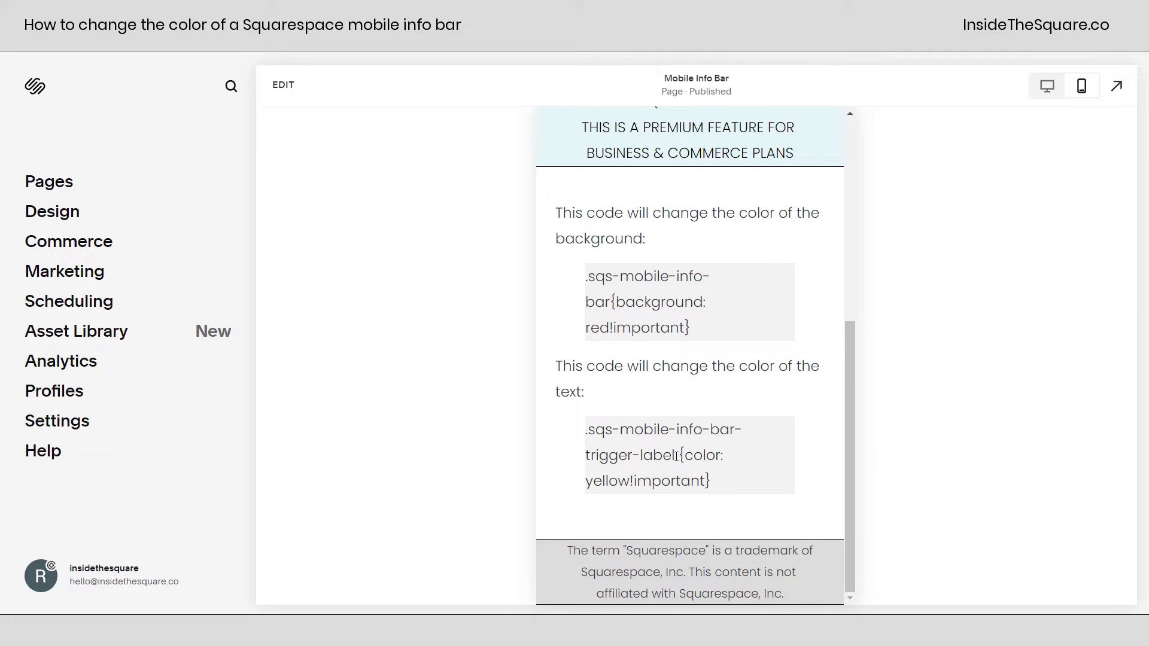
{"action": "left_click_drag", "start_coordinate": [675, 457], "coordinate": [585, 461]}
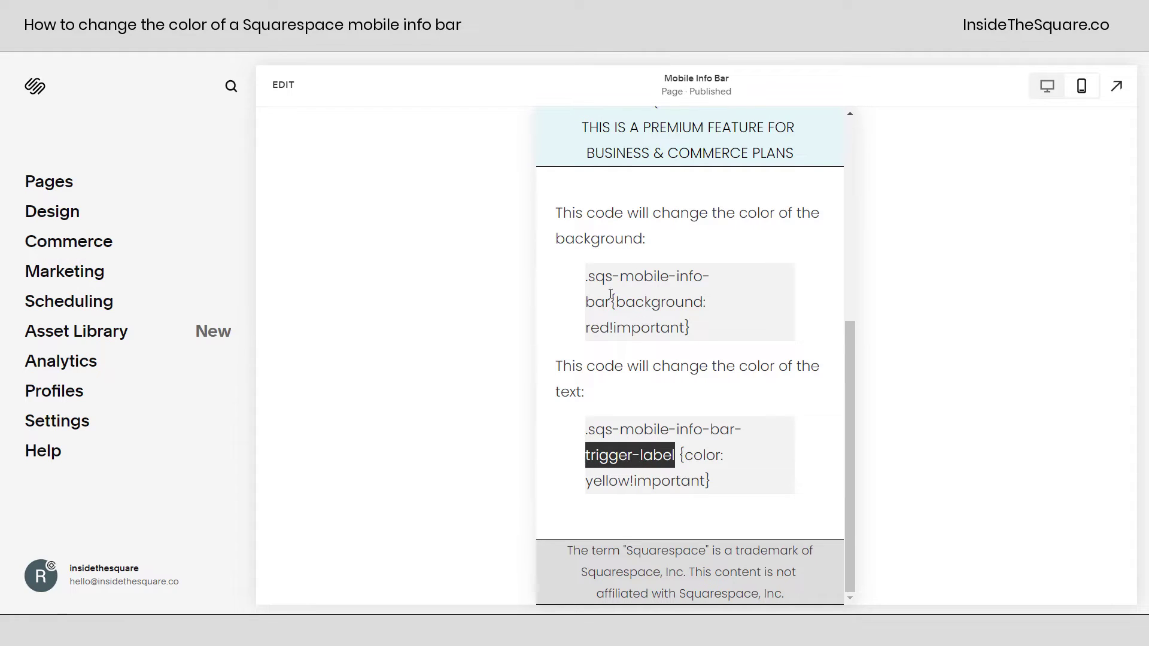
{"action": "left_click_drag", "start_coordinate": [610, 293], "coordinate": [590, 277]}
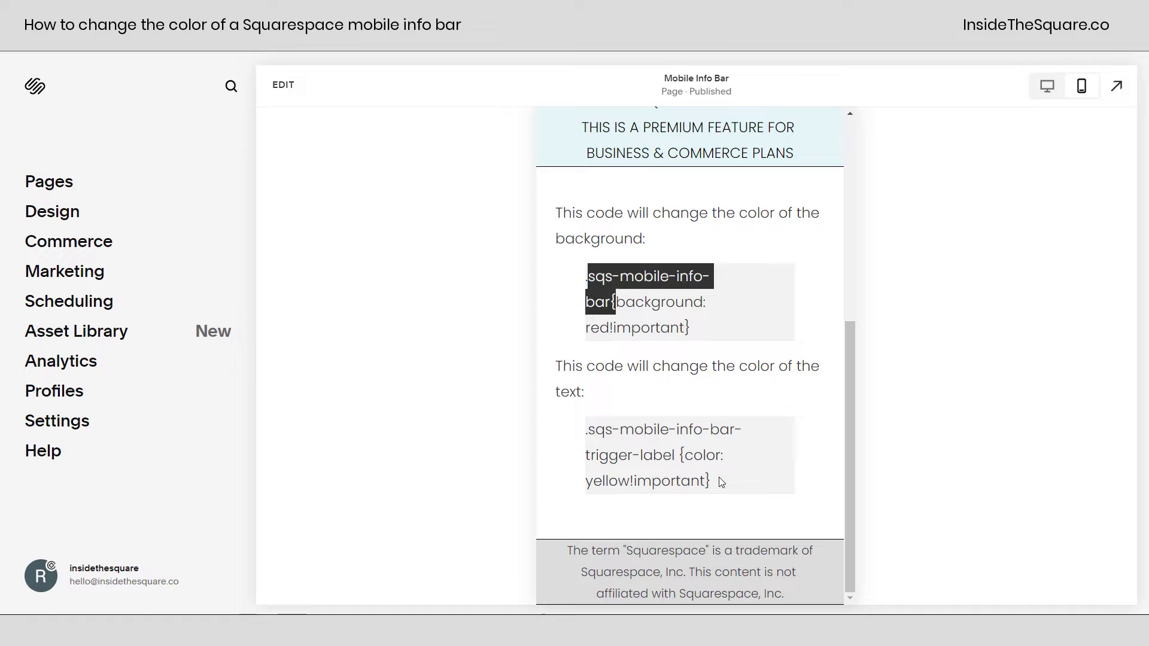
{"action": "left_click", "coordinate": [696, 338]}
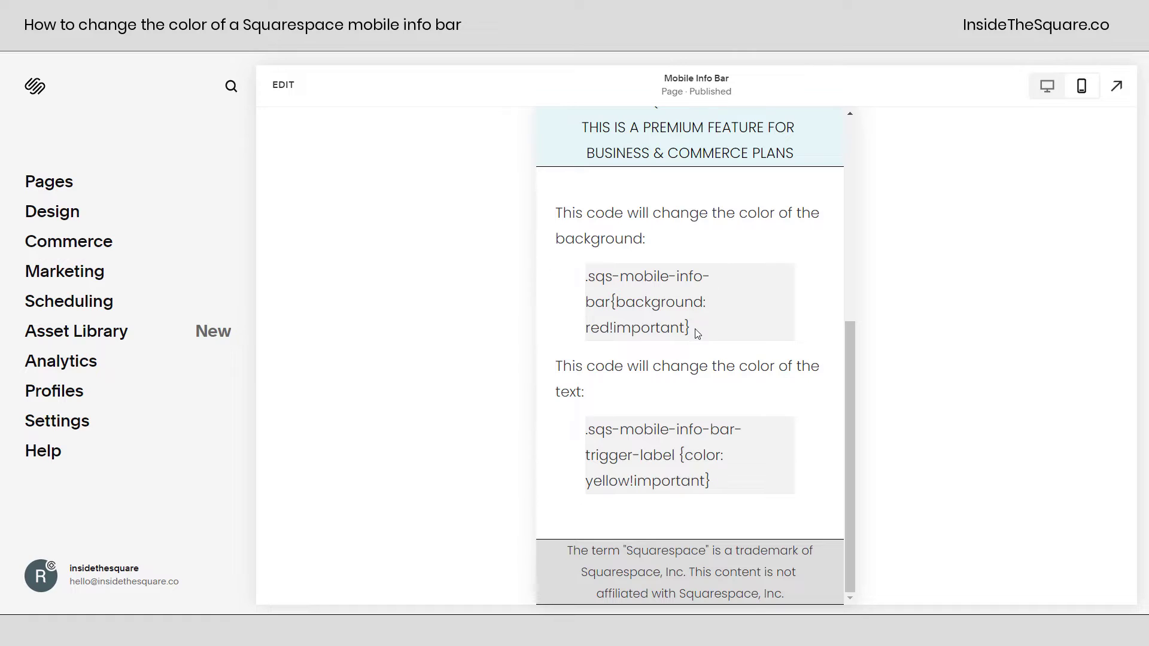
Paste the .sqs-mobile-info-bar red background rule into Design > Custom CSS.
{"action": "left_click", "coordinate": [101, 222]}
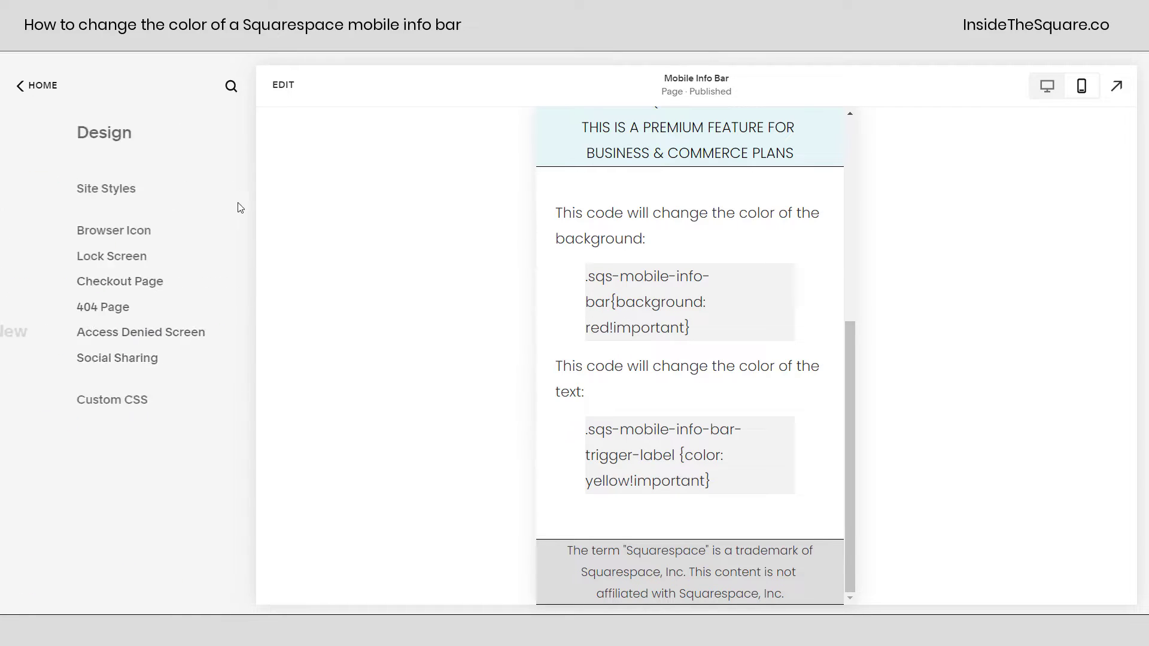
{"action": "left_click", "coordinate": [123, 396]}
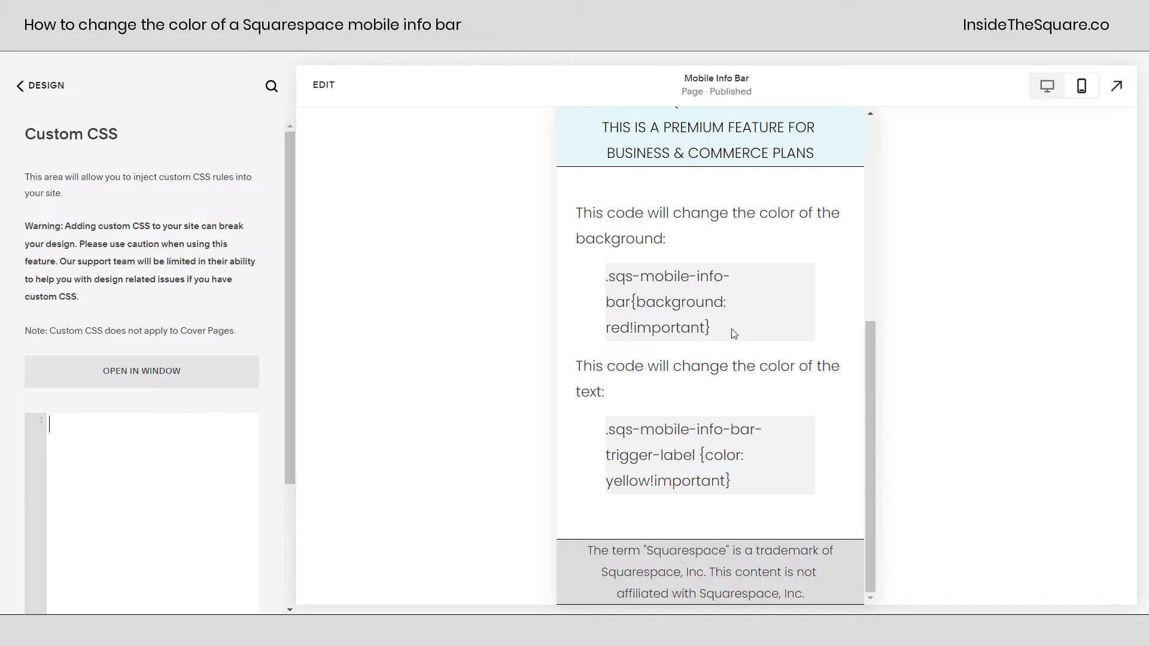
{"action": "left_click_drag", "start_coordinate": [711, 329], "coordinate": [589, 262]}
{"action": "type", "text": ".sqs-mobile-info-bar{background: red!important}"}
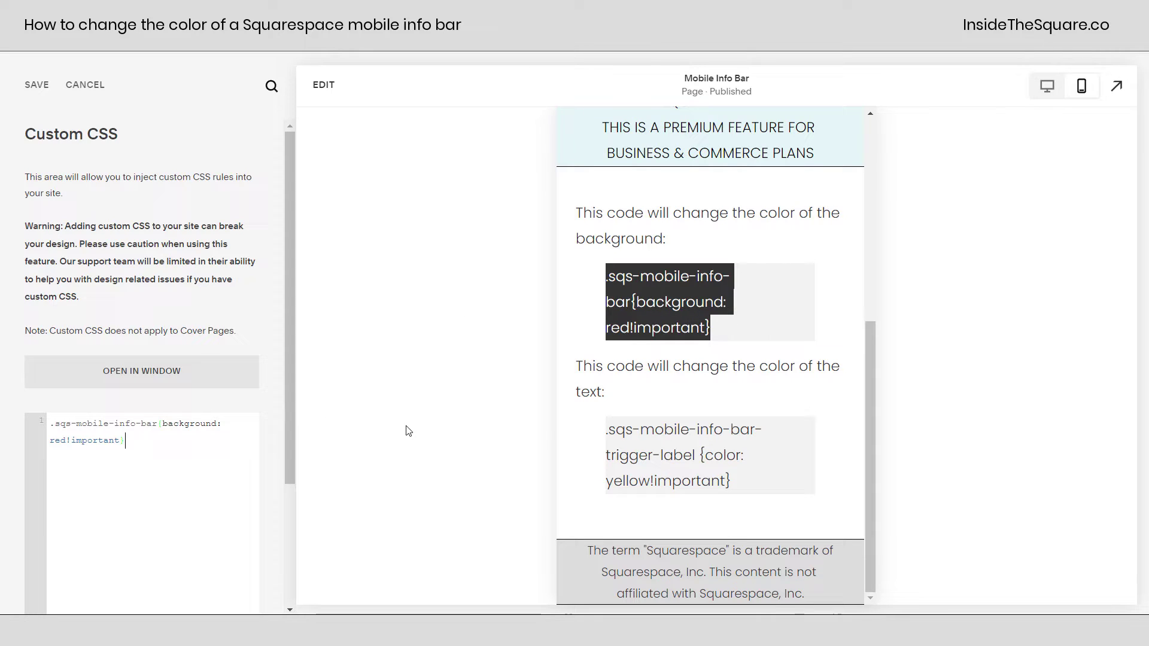
Add the yellow trigger-label colour rule on a second line, check both colour values, and save.
{"action": "left_click_drag", "start_coordinate": [731, 482], "coordinate": [596, 429]}
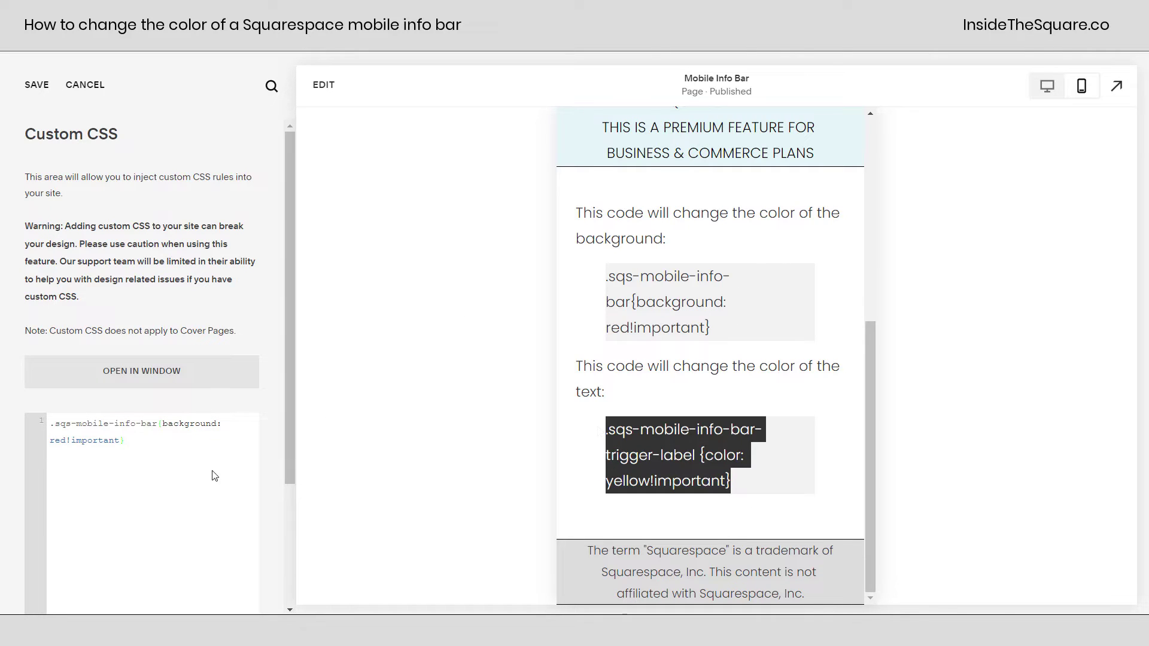
{"action": "key", "text": "ctrl+v"}
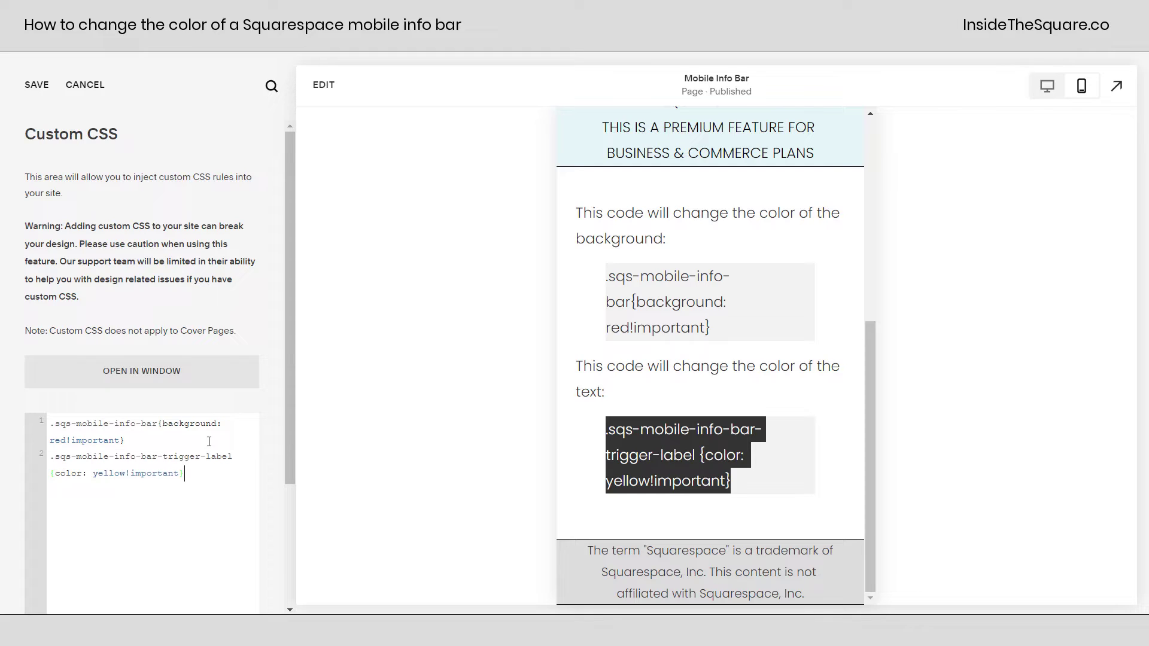
{"action": "double_click", "coordinate": [55, 440]}
{"action": "double_click", "coordinate": [122, 473]}
{"action": "left_click", "coordinate": [34, 88]}
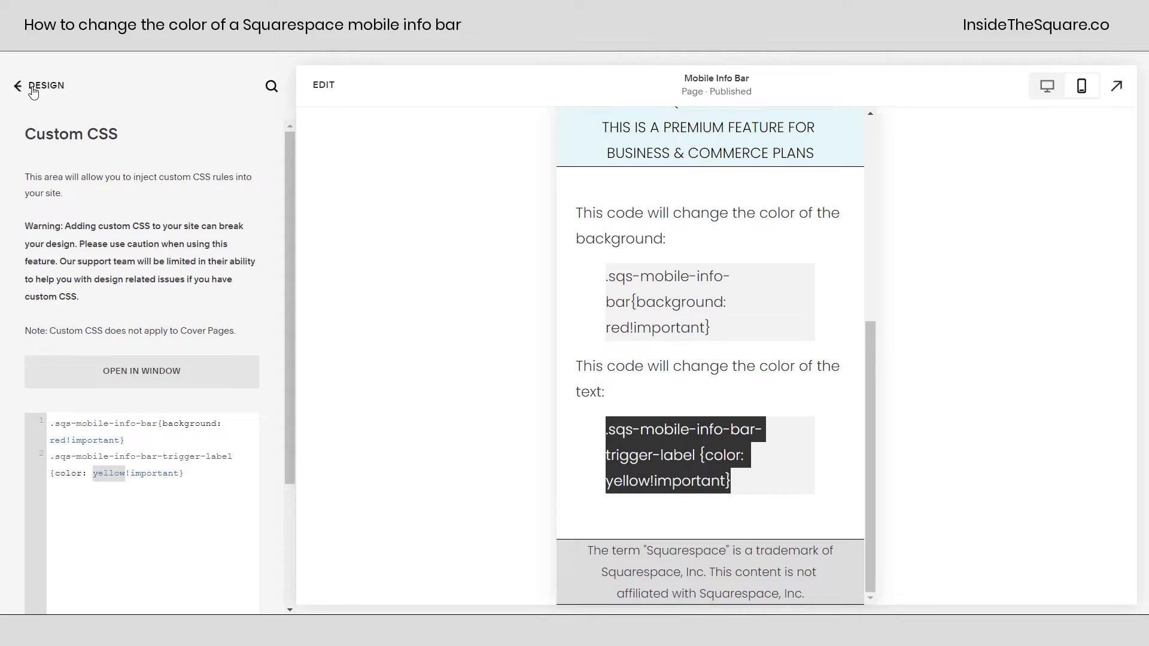
Go from Custom CSS back to Settings and open the Mobile Information Bar page.
{"action": "left_click", "coordinate": [33, 90]}
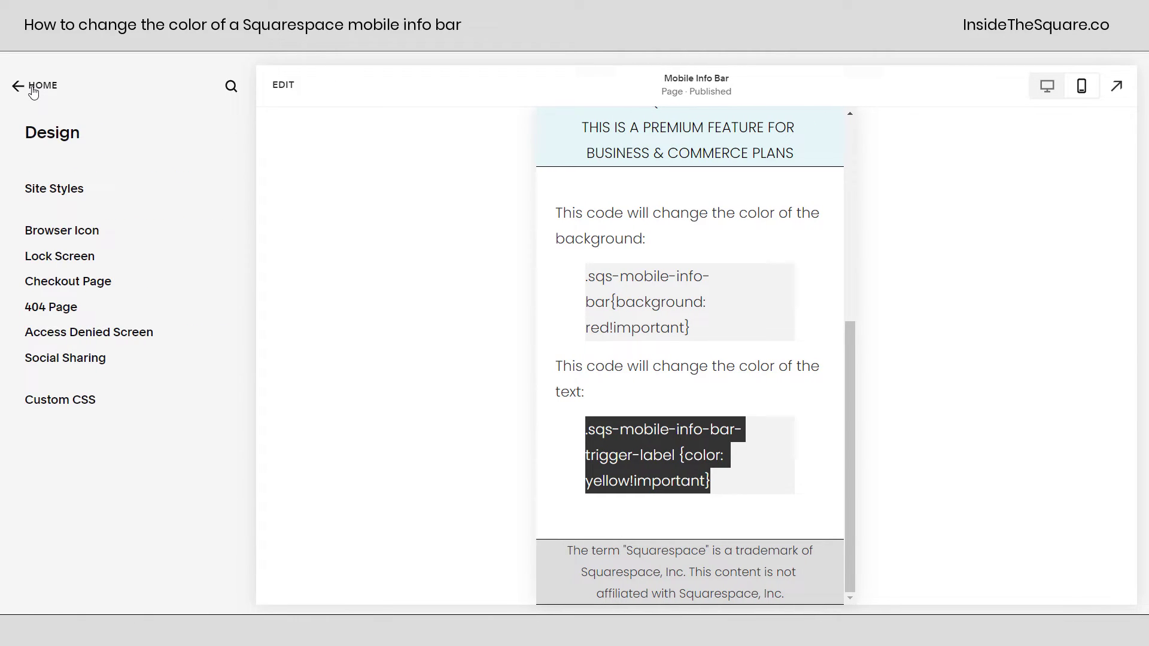
{"action": "left_click", "coordinate": [32, 90]}
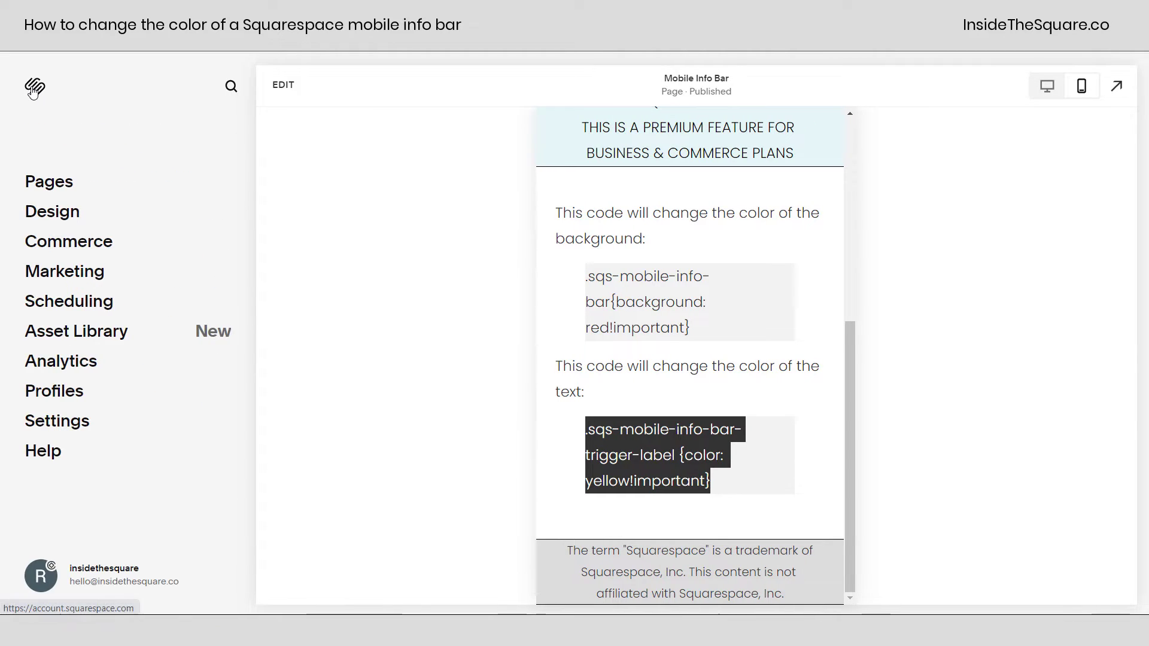
{"action": "left_click", "coordinate": [48, 430]}
{"action": "left_click", "coordinate": [94, 506]}
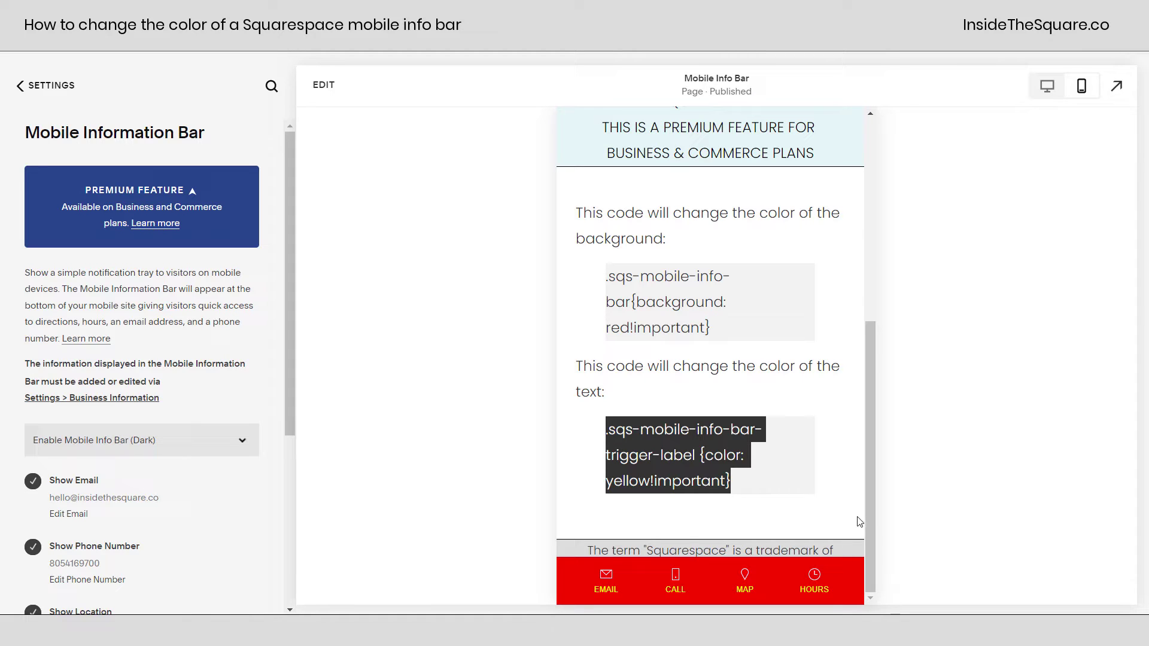
Try the Light info bar style, then return it to Enable Mobile Info Bar (Dark).
{"action": "left_click", "coordinate": [141, 453]}
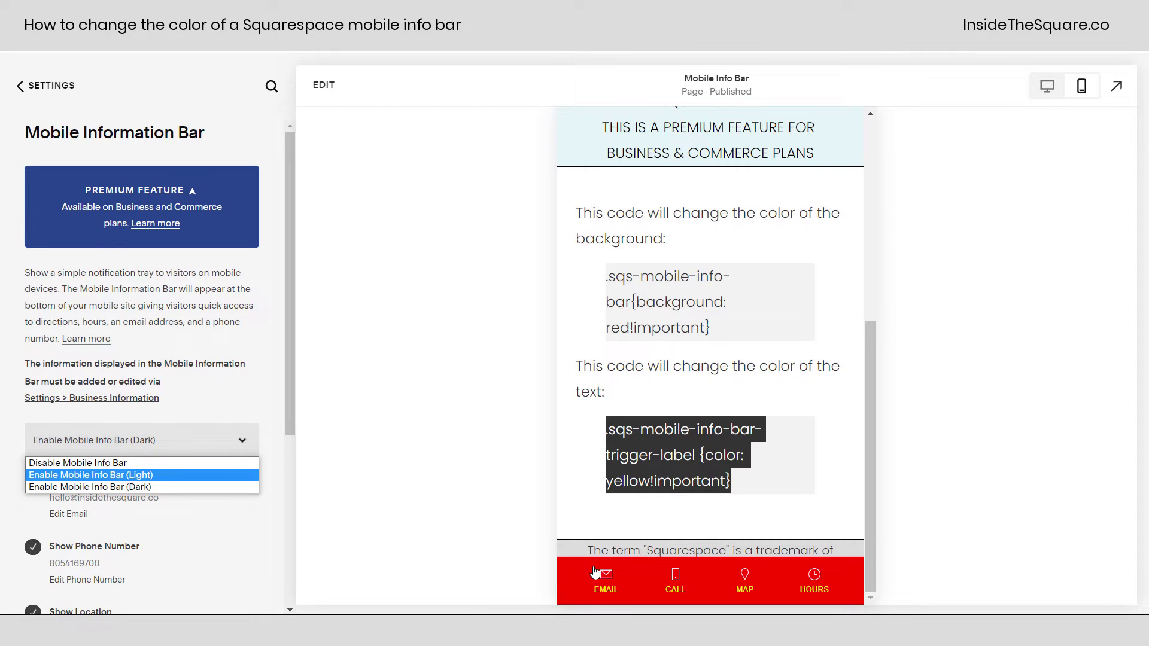
{"action": "left_click", "coordinate": [153, 476]}
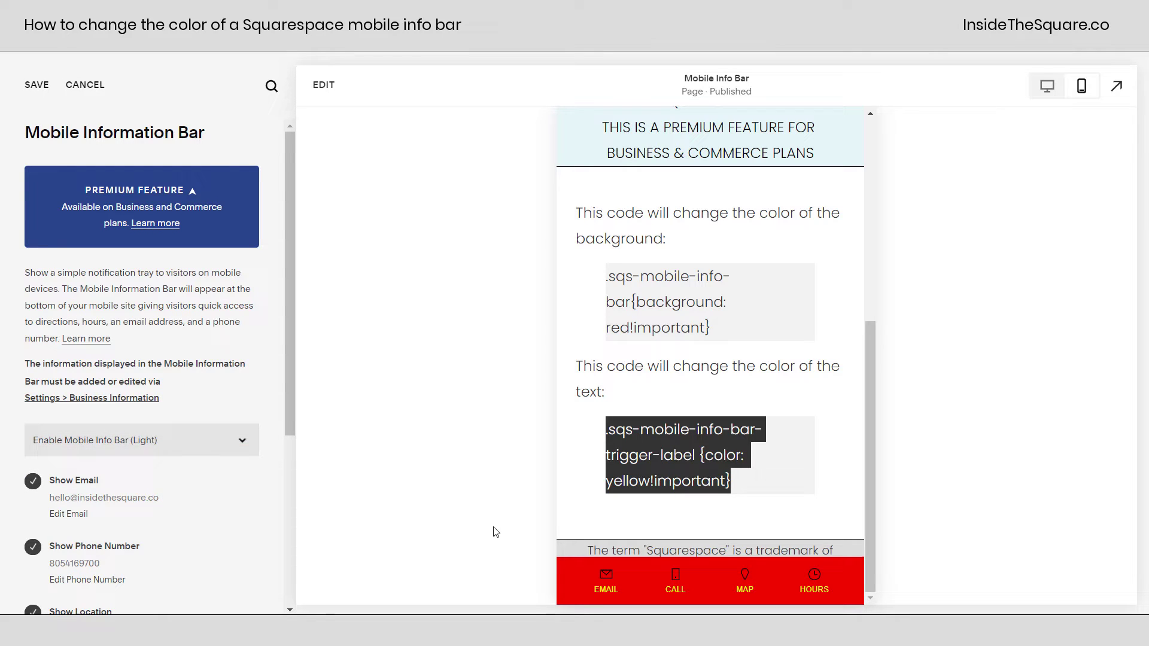
{"action": "left_click", "coordinate": [197, 434]}
{"action": "left_click", "coordinate": [185, 484]}
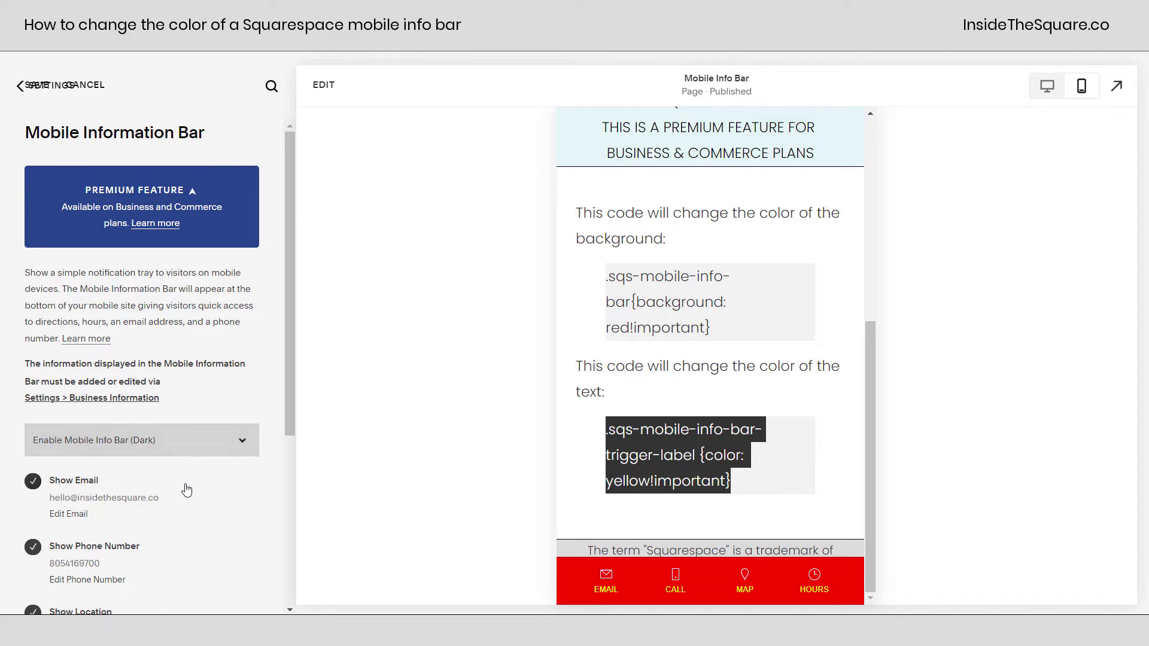
Delete both info bar rules from Design > Custom CSS, save, and return to the main menu.
{"action": "left_click", "coordinate": [31, 91]}
{"action": "left_click", "coordinate": [33, 93]}
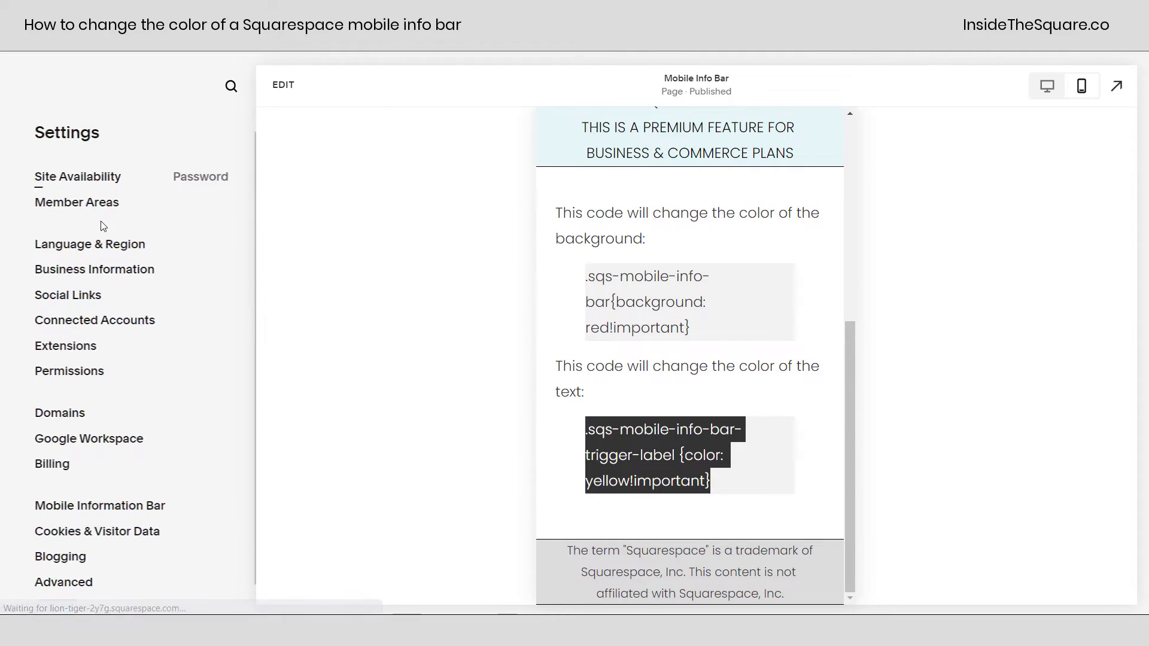
{"action": "left_click", "coordinate": [92, 227]}
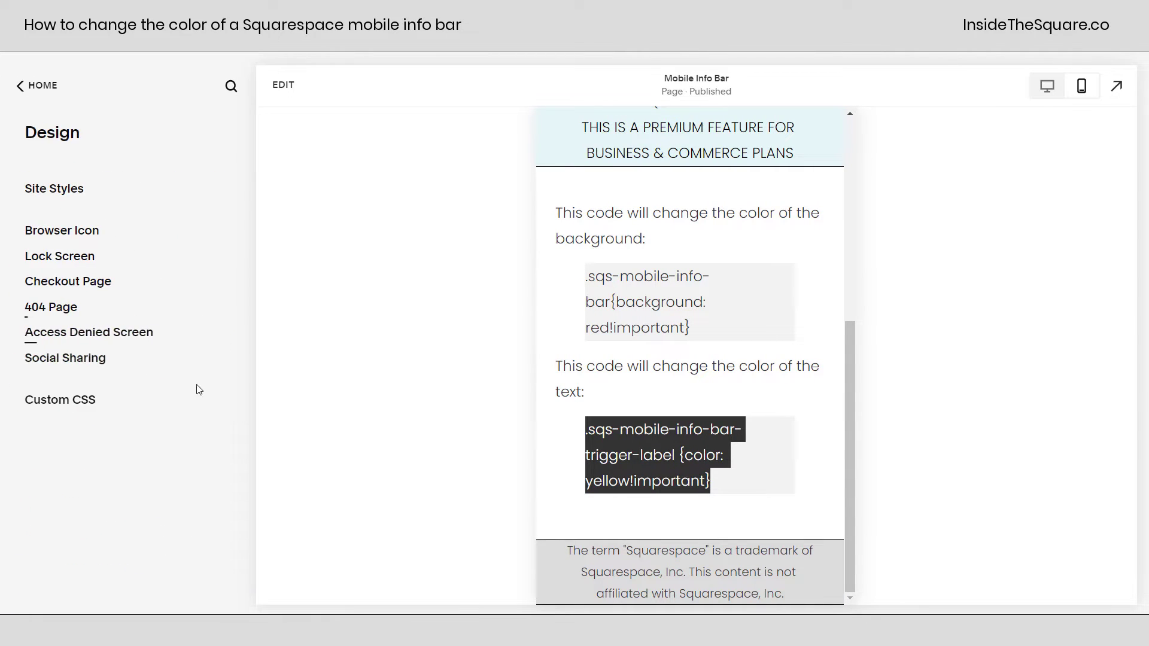
{"action": "left_click", "coordinate": [110, 400]}
{"action": "key", "text": "ctrl+a"}
{"action": "key", "text": "BackSpace"}
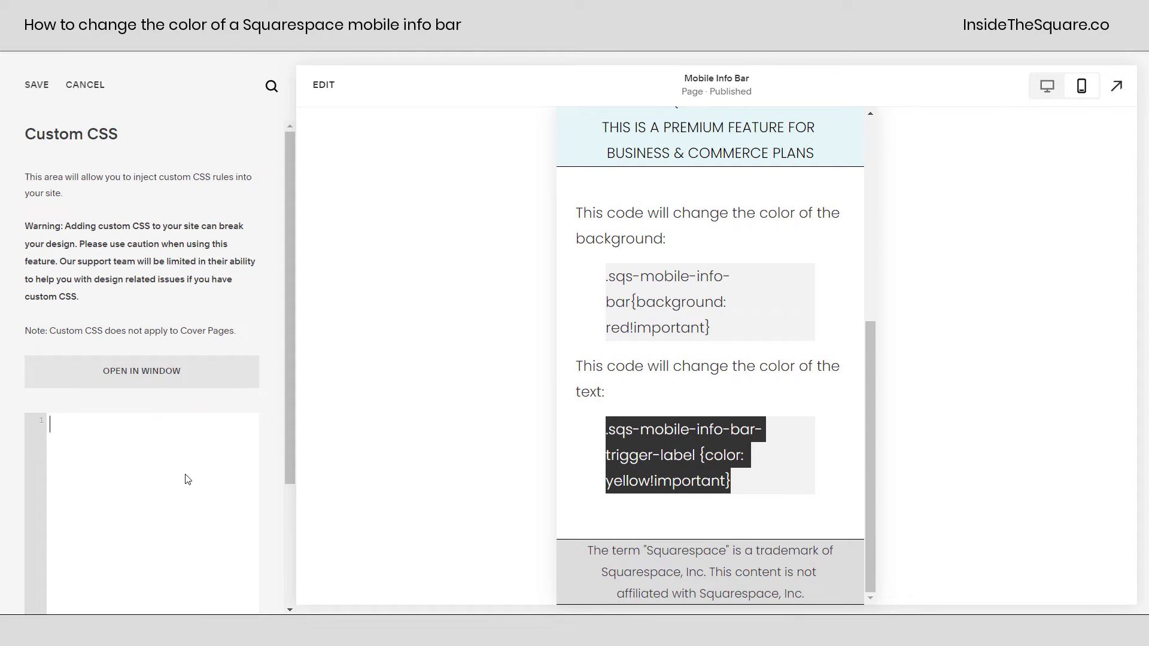
{"action": "left_click", "coordinate": [41, 93]}
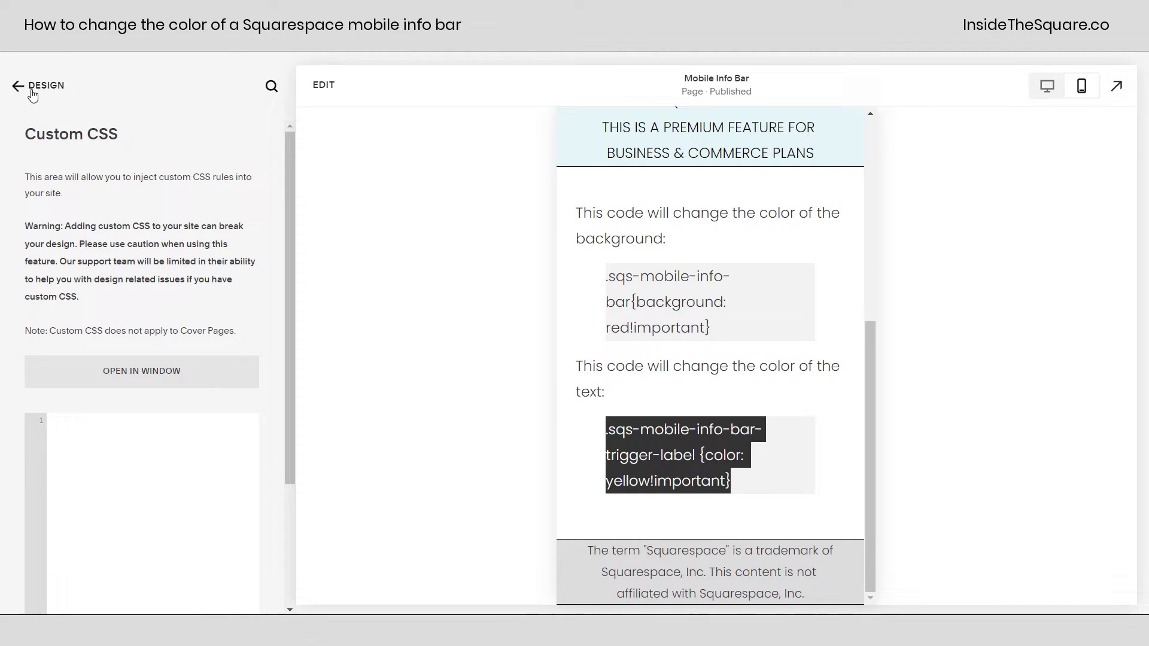
{"action": "left_click", "coordinate": [24, 89]}
{"action": "left_click", "coordinate": [25, 90]}
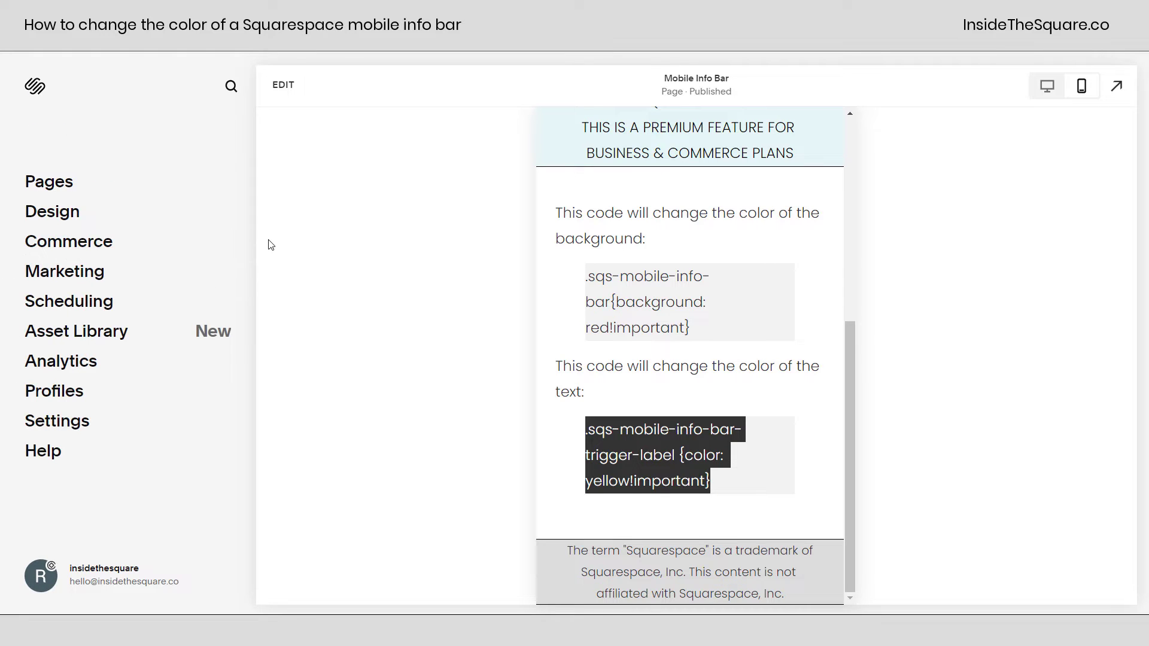
Open Settings > Mobile Information Bar and highlight the red background and yellow text code in the snippets.
{"action": "left_click", "coordinate": [79, 422]}
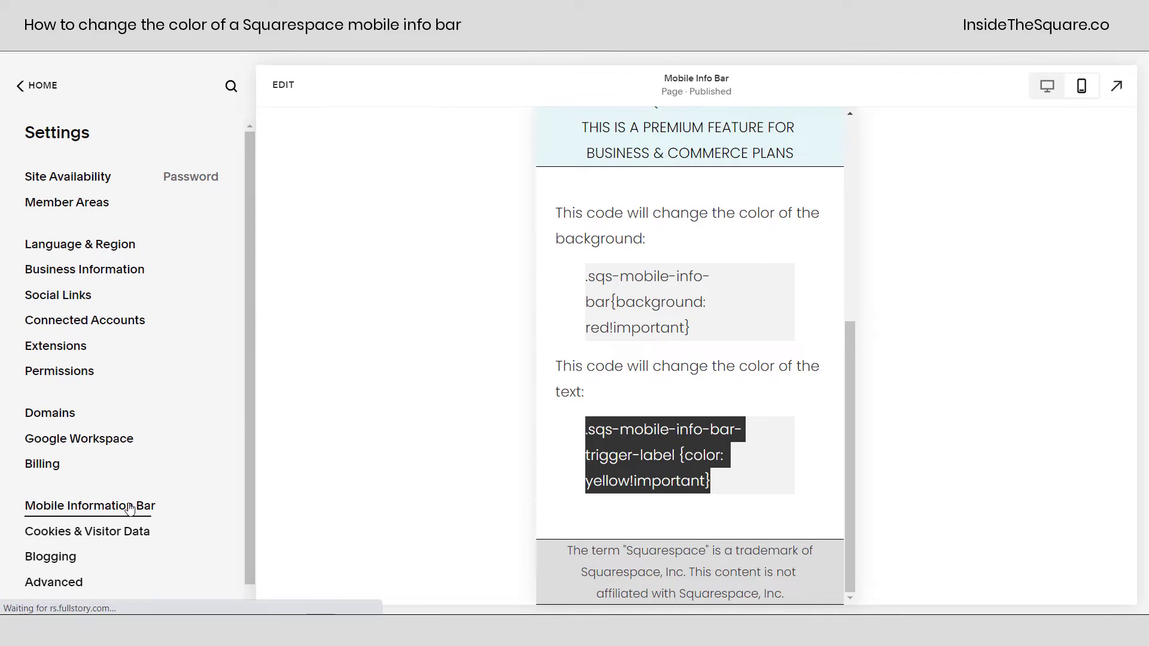
{"action": "left_click", "coordinate": [120, 506]}
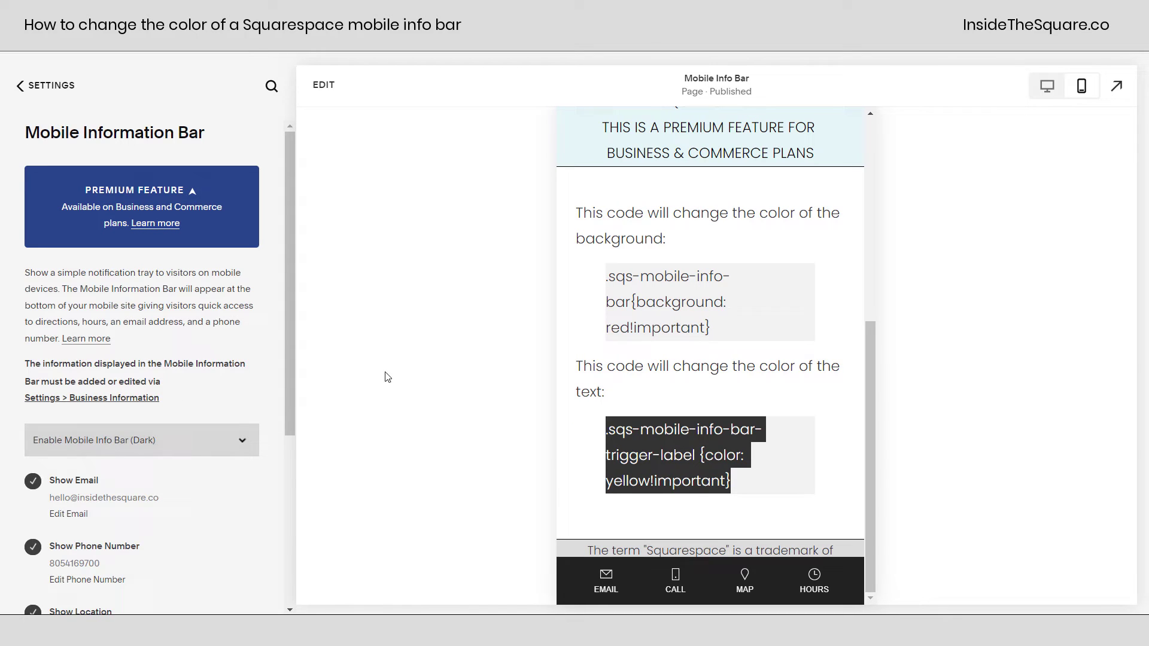
{"action": "left_click", "coordinate": [775, 302]}
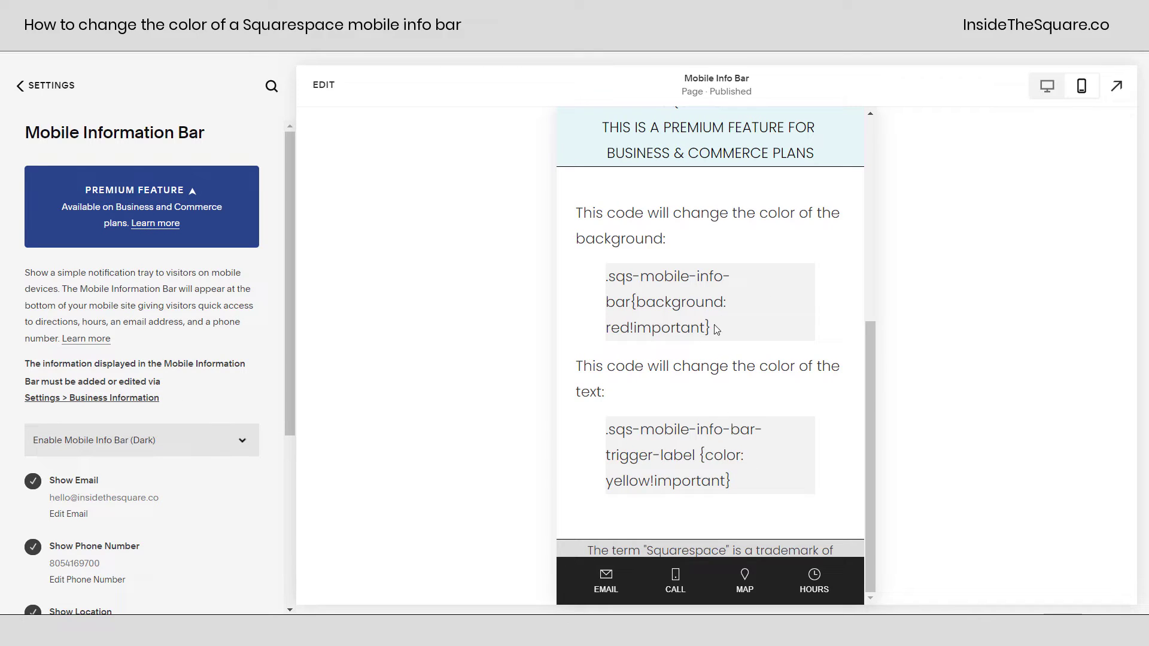
{"action": "left_click_drag", "start_coordinate": [716, 329], "coordinate": [603, 281]}
{"action": "left_click_drag", "start_coordinate": [748, 485], "coordinate": [603, 436]}
{"action": "double_click", "coordinate": [603, 487]}
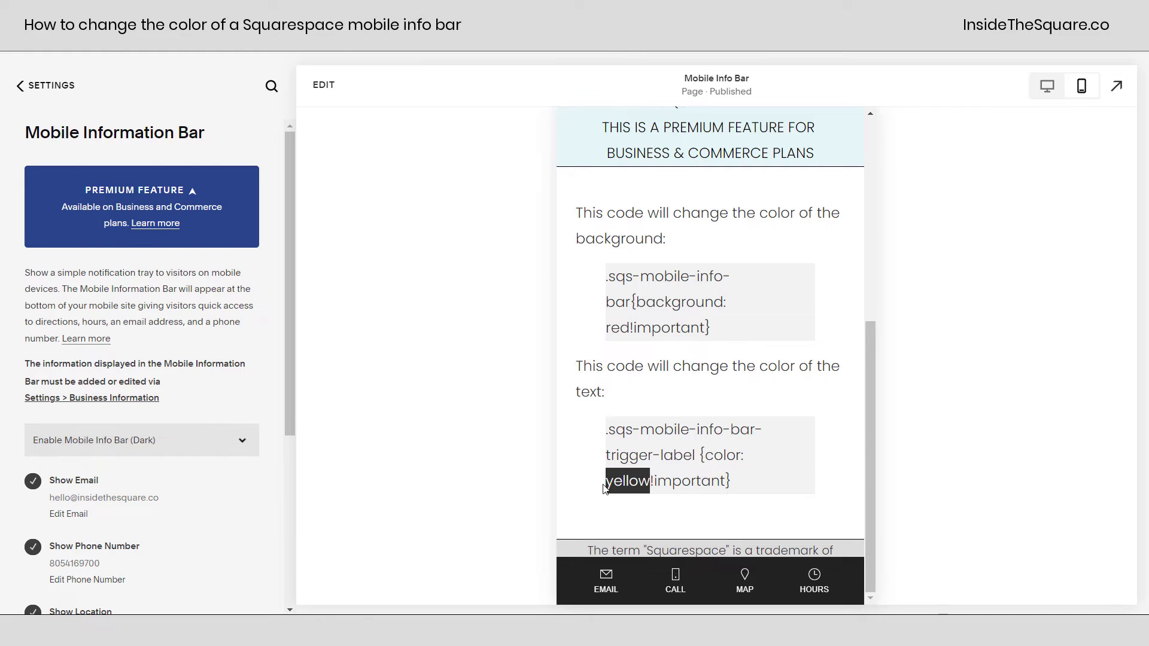
{"action": "double_click", "coordinate": [629, 329]}
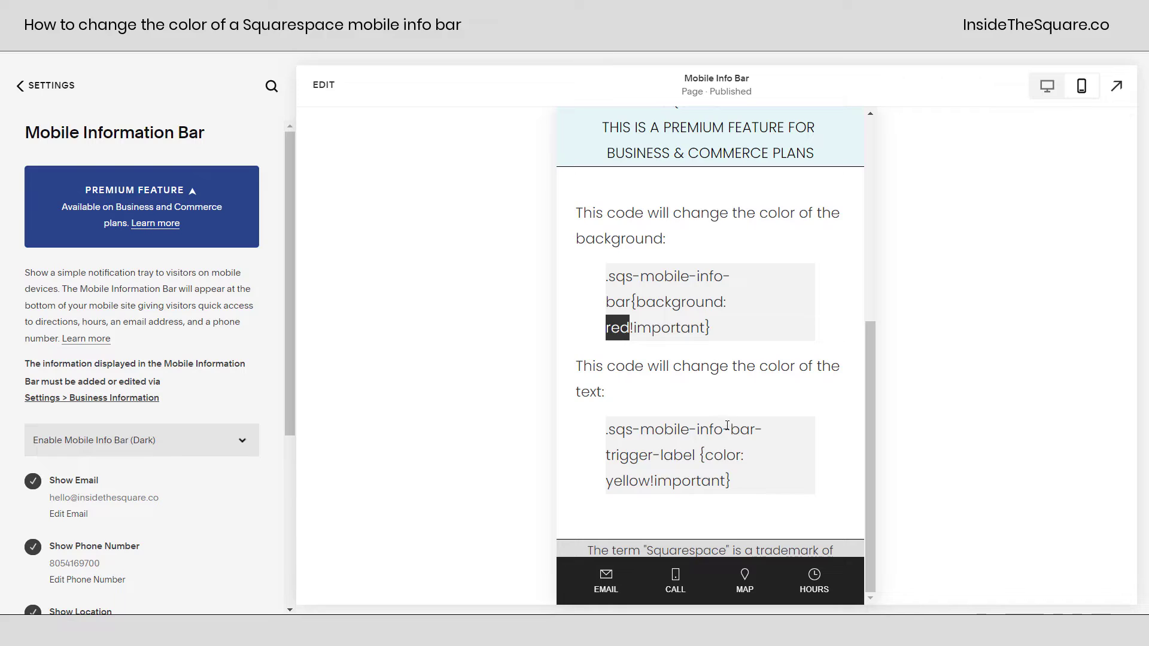
{"action": "left_click_drag", "start_coordinate": [650, 482], "coordinate": [604, 482]}
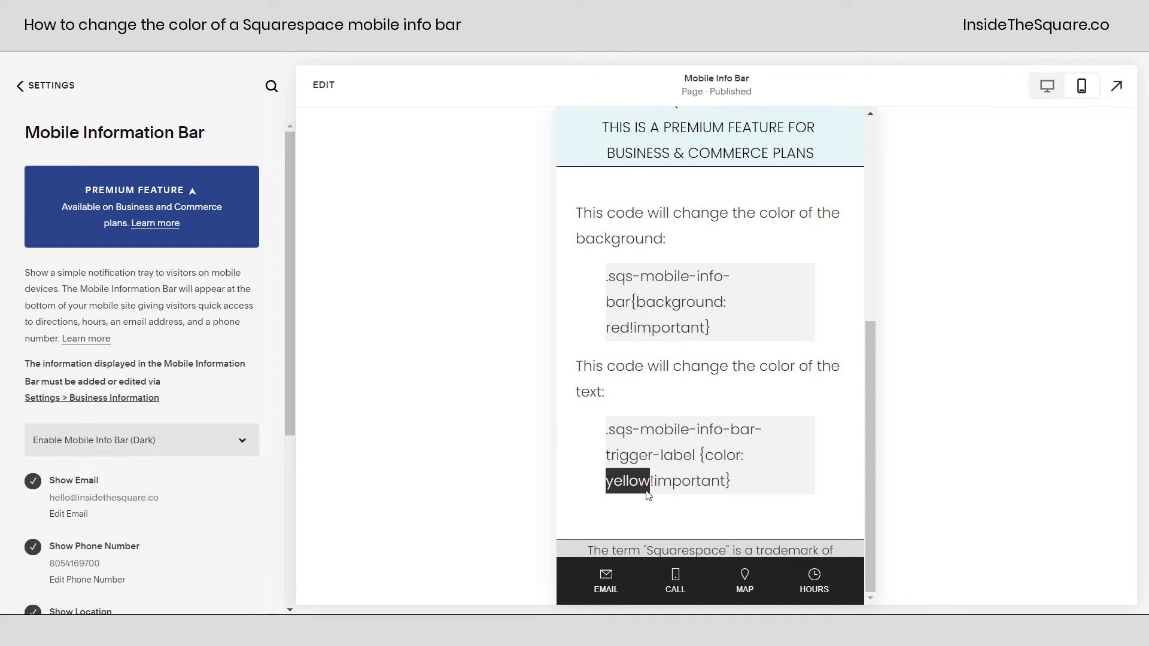
{"action": "left_click", "coordinate": [760, 483]}
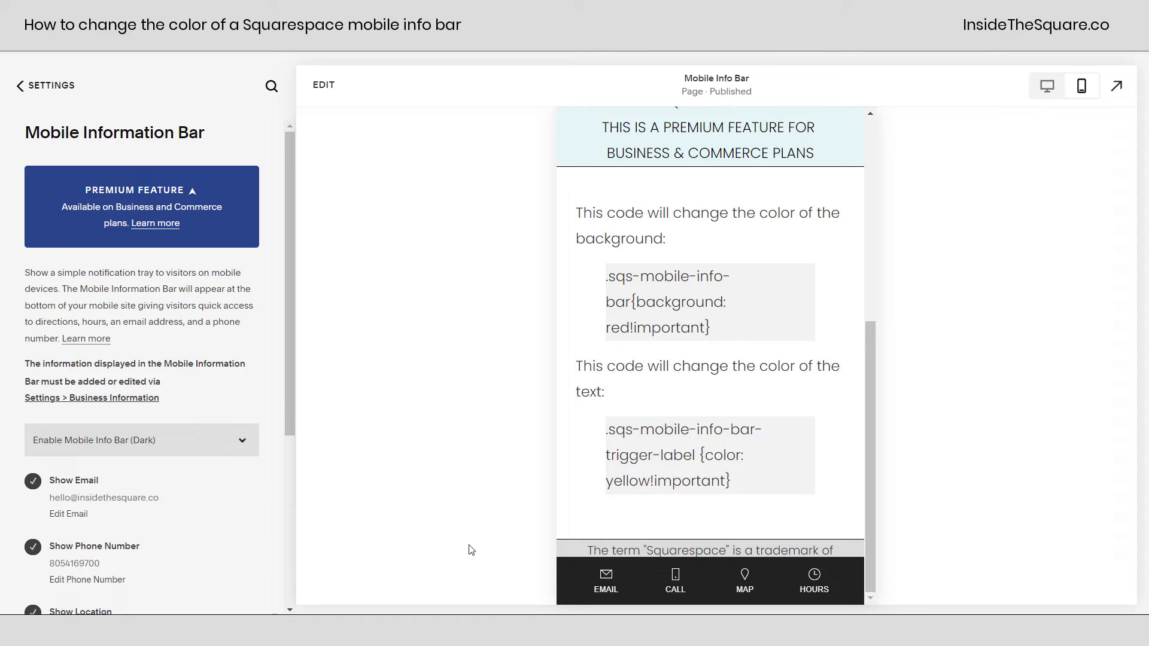
Switch the info bar to Enable Mobile Info Bar (Light) and select the background colour snippet.
{"action": "left_click", "coordinate": [228, 449]}
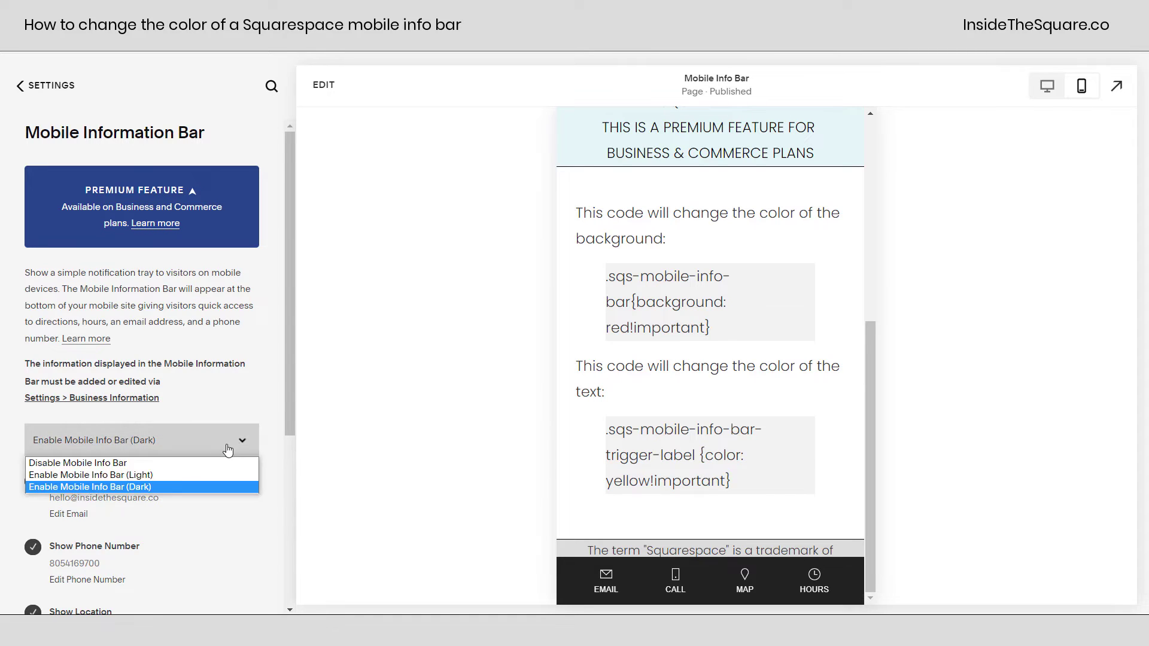
{"action": "left_click", "coordinate": [180, 475]}
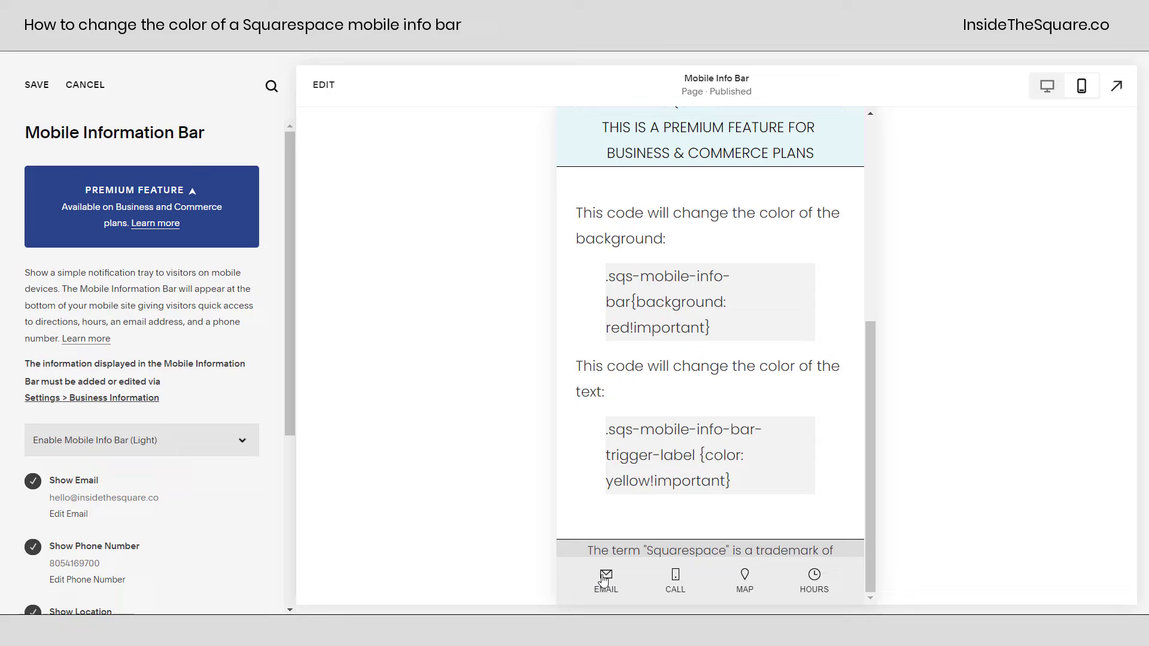
{"action": "left_click_drag", "start_coordinate": [744, 322], "coordinate": [586, 287]}
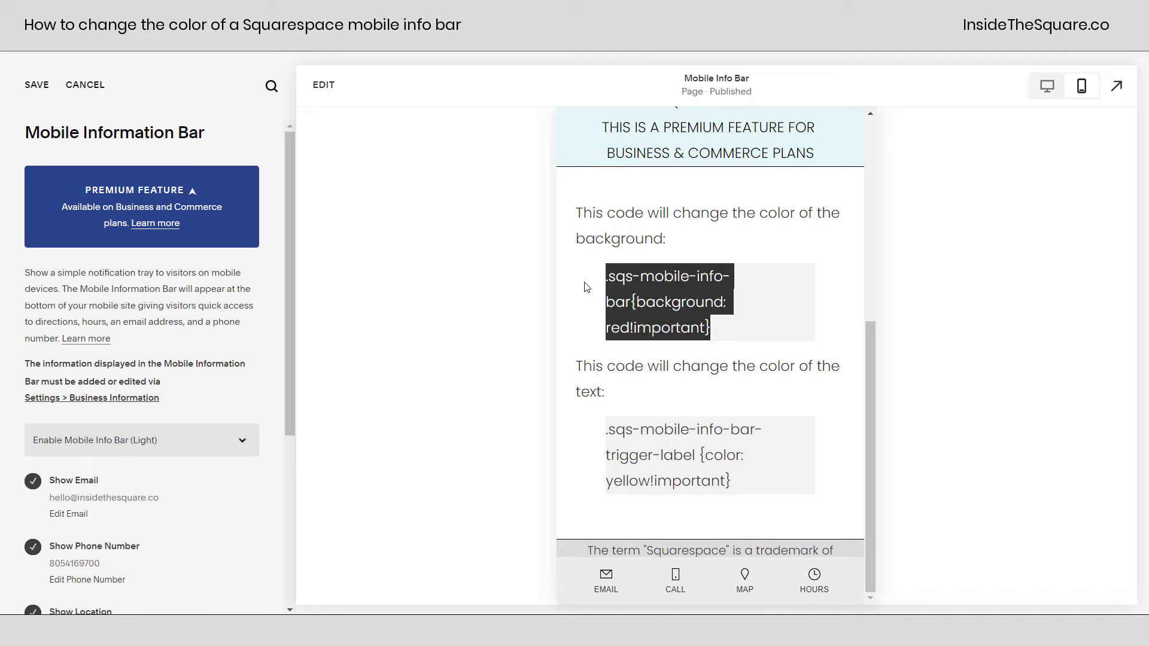